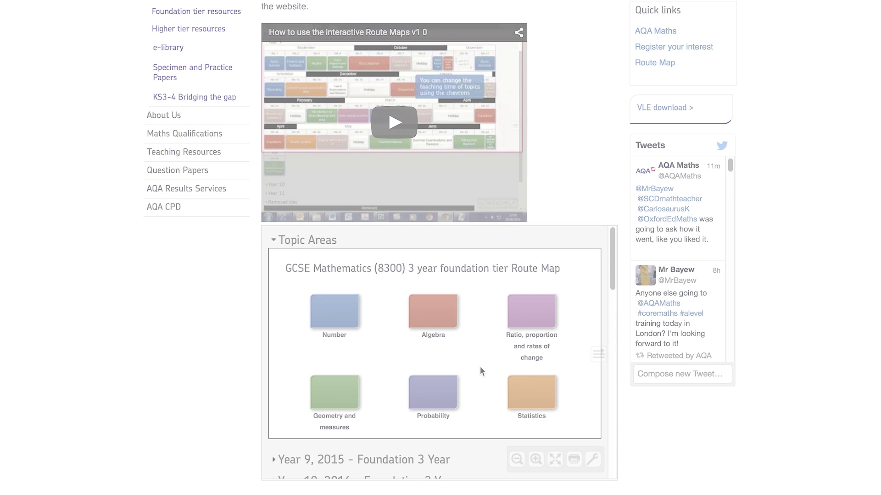
# Load the standard AQA Foundation 3 Year route map from the side bar's Load list.
pyautogui.click(597, 356)
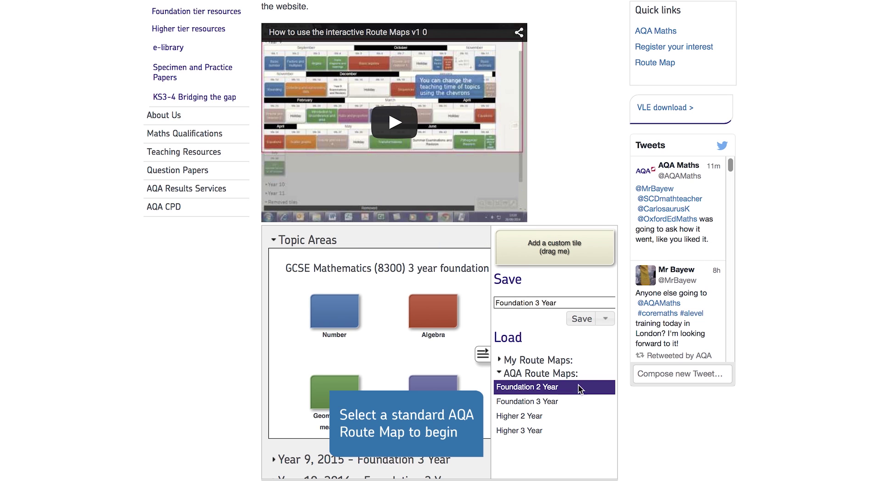
pyautogui.click(520, 403)
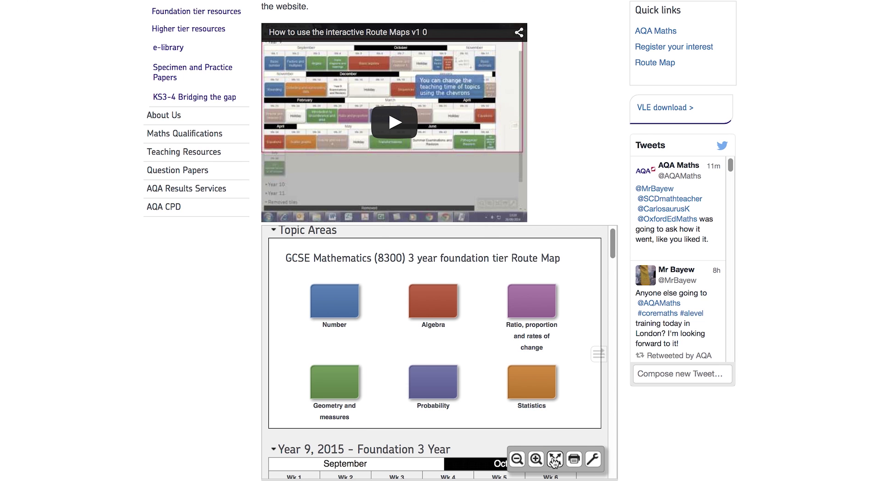
# Show the map full screen, collapse Year 9 and Year 10, and view Algebra: quadratics subject content.
pyautogui.click(555, 460)
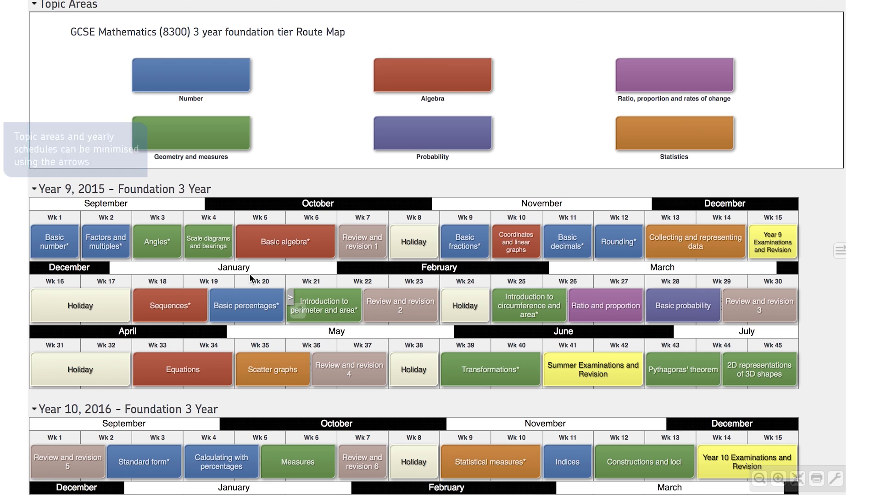
pyautogui.click(140, 195)
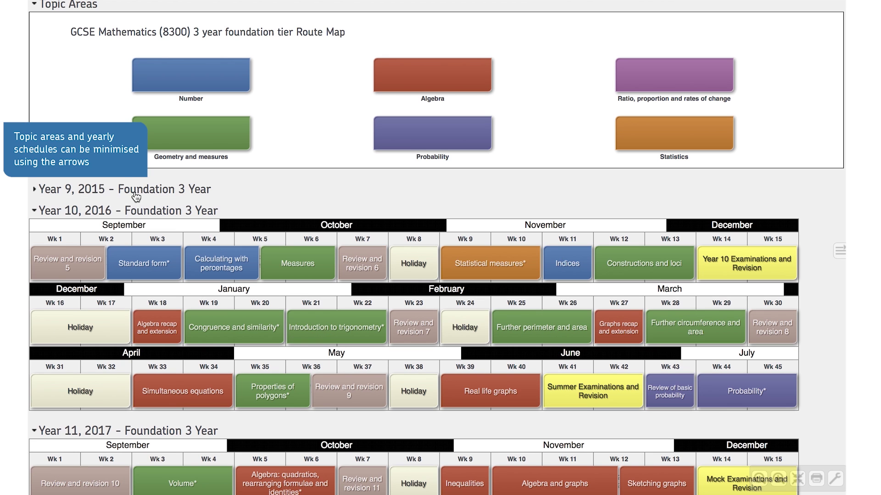
pyautogui.click(123, 211)
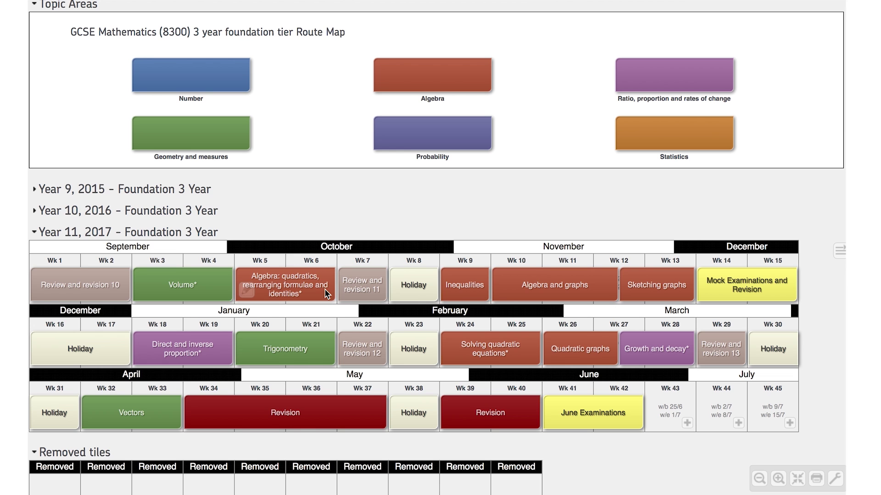
pyautogui.click(299, 287)
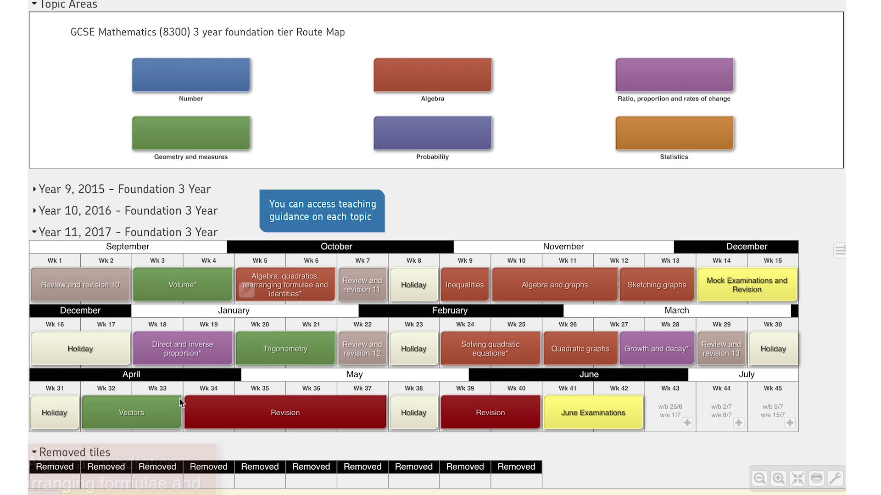
pyautogui.click(41, 489)
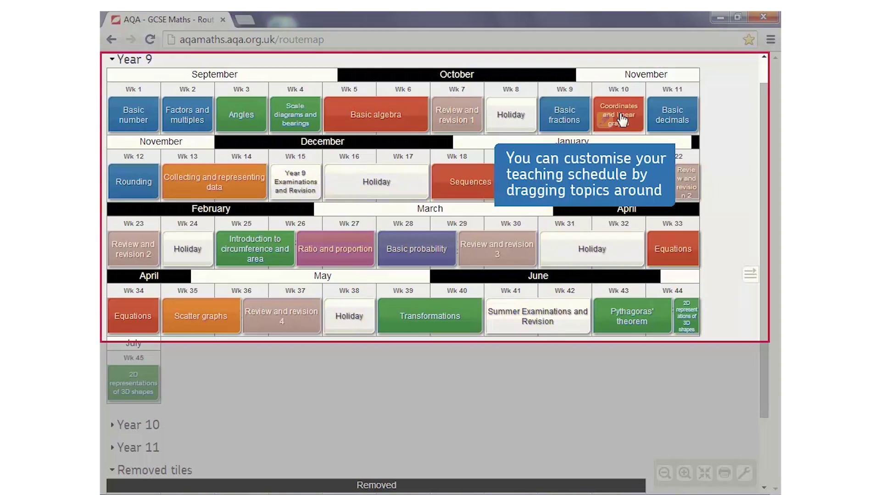
# Move Coordinates and linear graphs into Wk 9, shorten Basic decimals to Wk 11, and place a custom tile in Wk 10.
pyautogui.moveTo(619, 113); pyautogui.dragTo(580, 125)
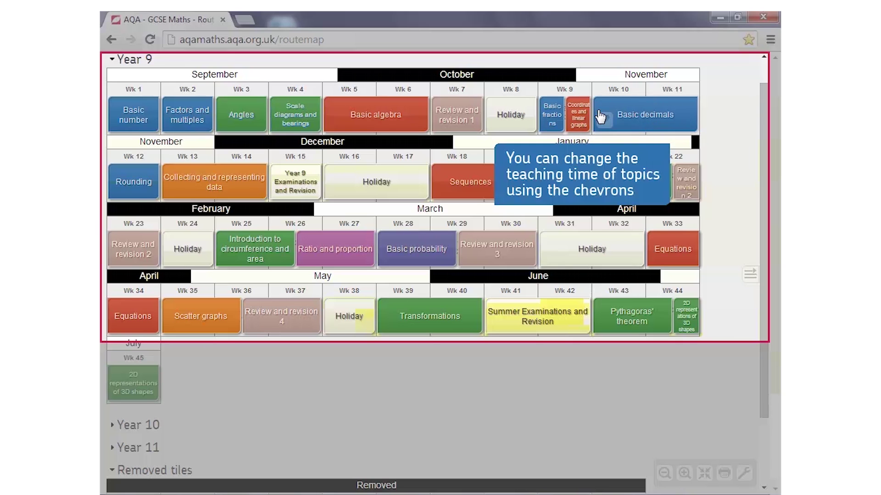
pyautogui.click(602, 119)
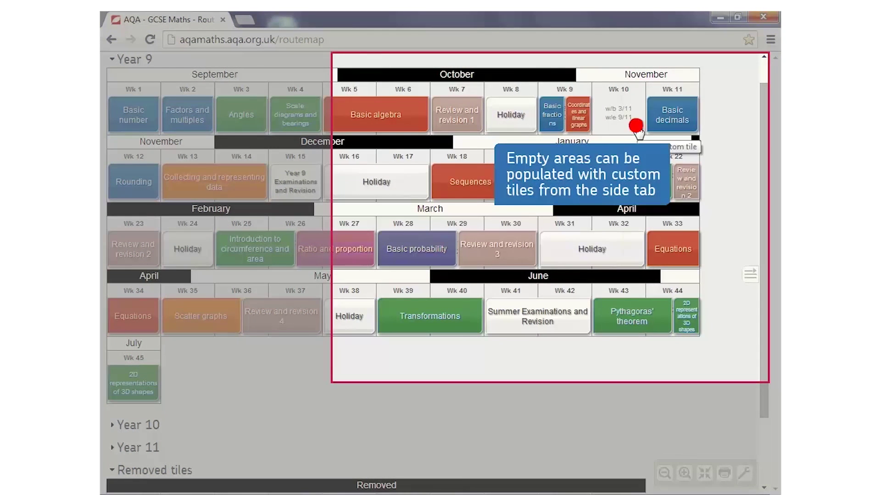
pyautogui.click(636, 127)
pyautogui.moveTo(694, 78); pyautogui.dragTo(620, 114)
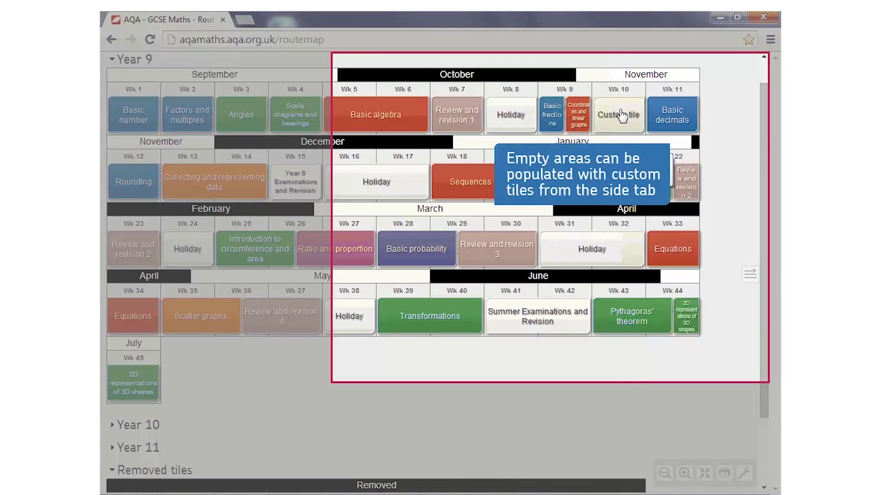
# Title the Wk 10 custom tile 'Group revision' and colour it purple.
pyautogui.click(606, 120)
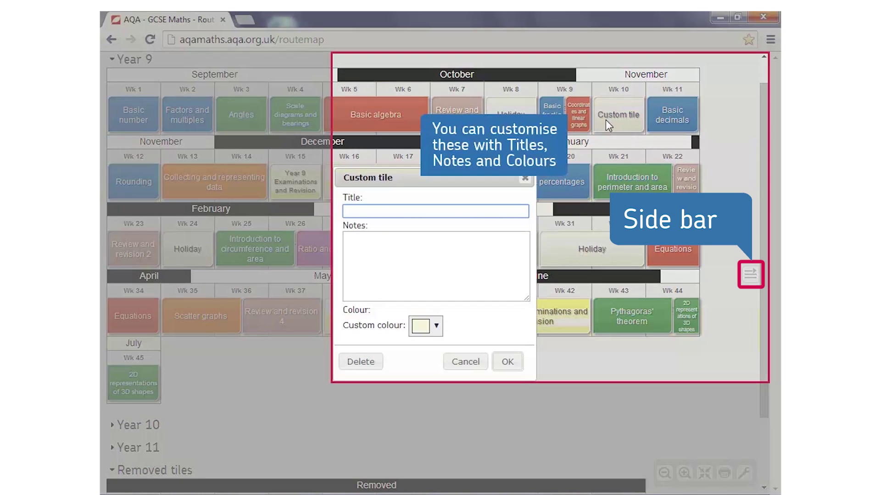
pyautogui.write('Group revision')
pyautogui.click(436, 326)
pyautogui.click(449, 352)
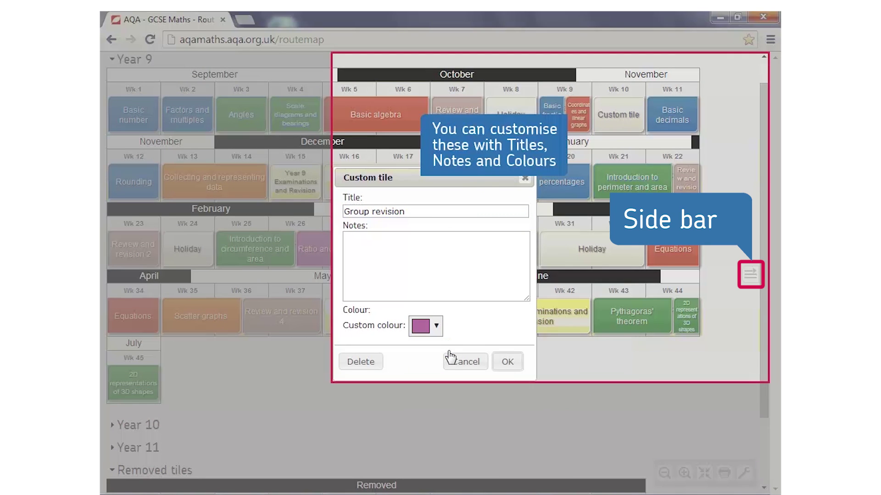
pyautogui.click(508, 362)
pyautogui.click(607, 130)
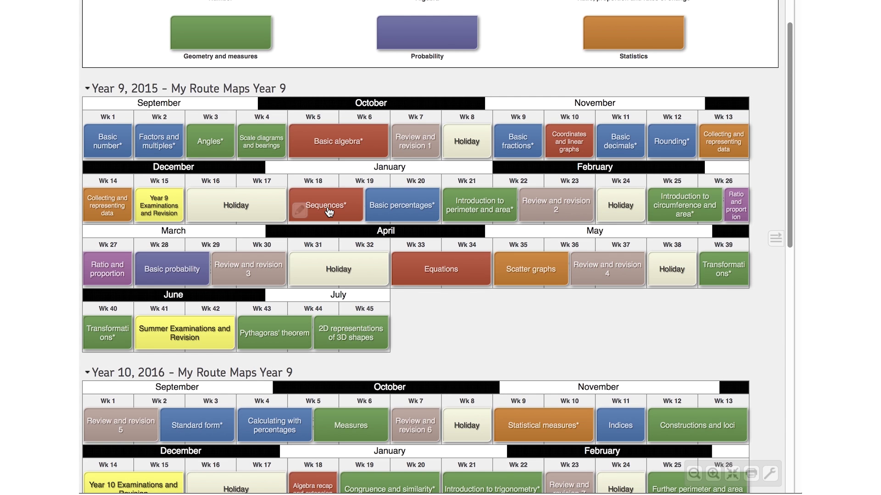
# Open the Sequences topic's supporting resources on the Teach tab and expand Homework sheets.
pyautogui.click(314, 197)
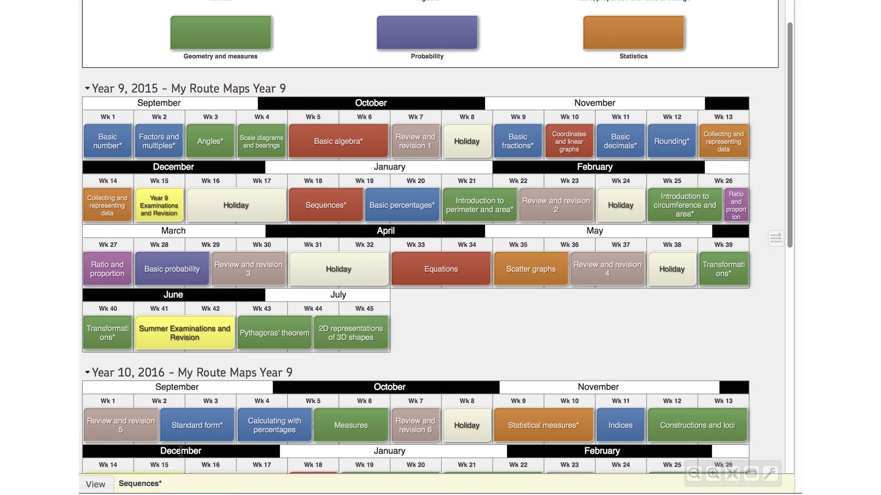
pyautogui.click(96, 484)
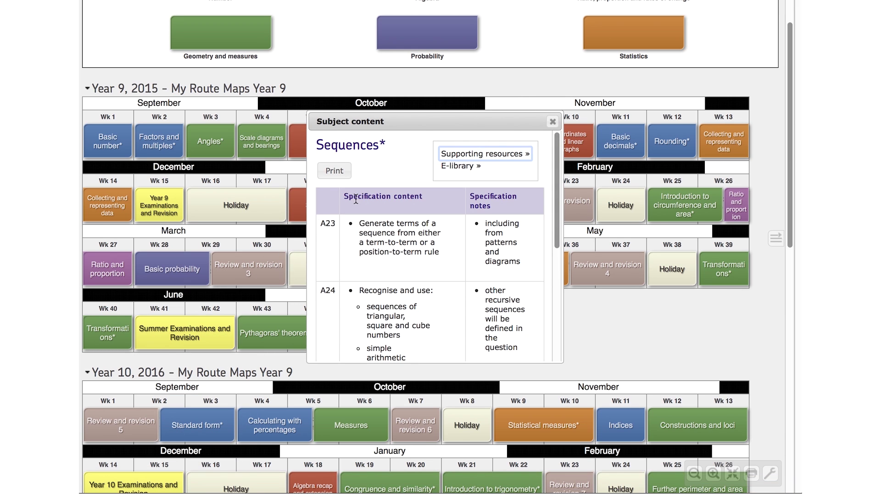
pyautogui.click(454, 156)
pyautogui.click(315, 205)
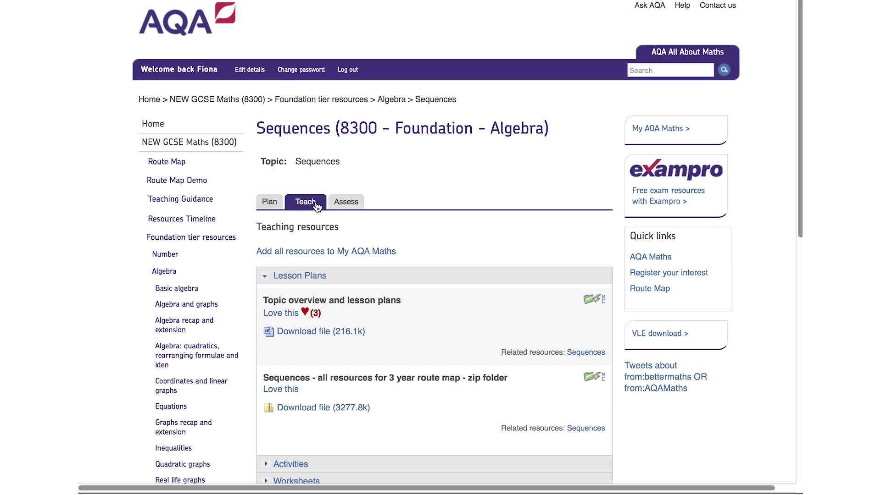
pyautogui.scroll(-5, 409, 221)
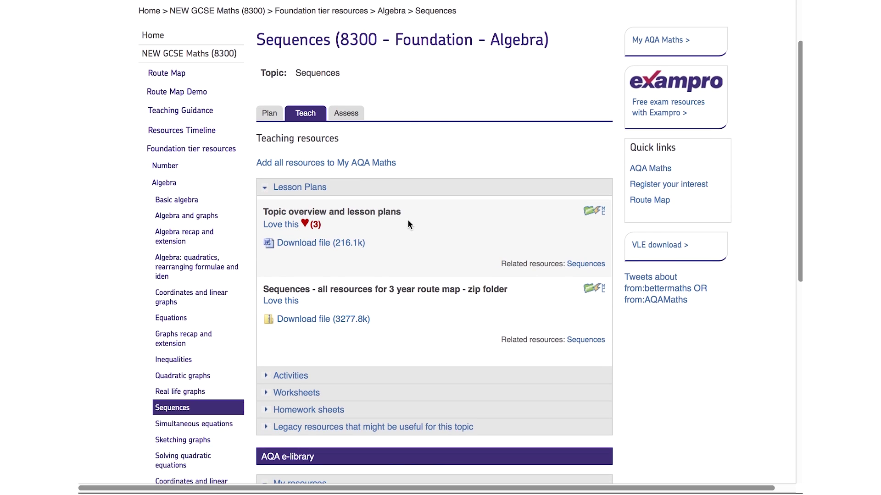
pyautogui.click(318, 371)
pyautogui.scroll(-5, 446, 303)
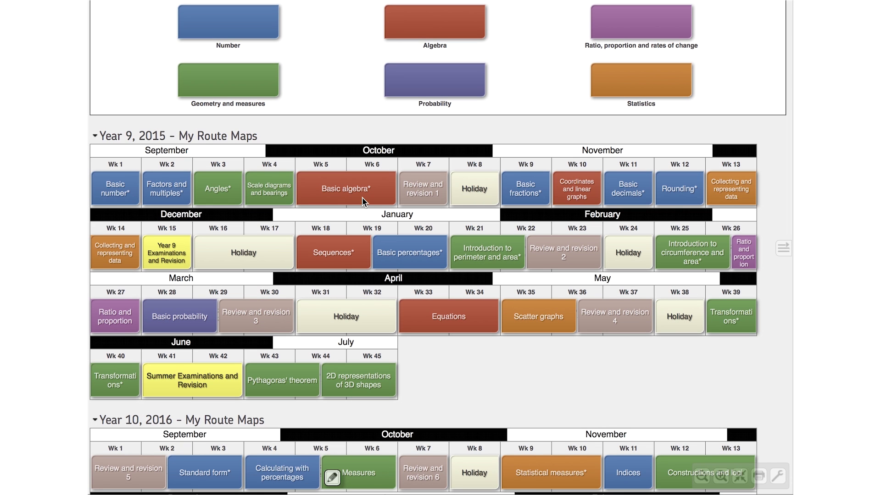
# Open the e-library resources for the Basic algebra topic from its subject content.
pyautogui.click(340, 202)
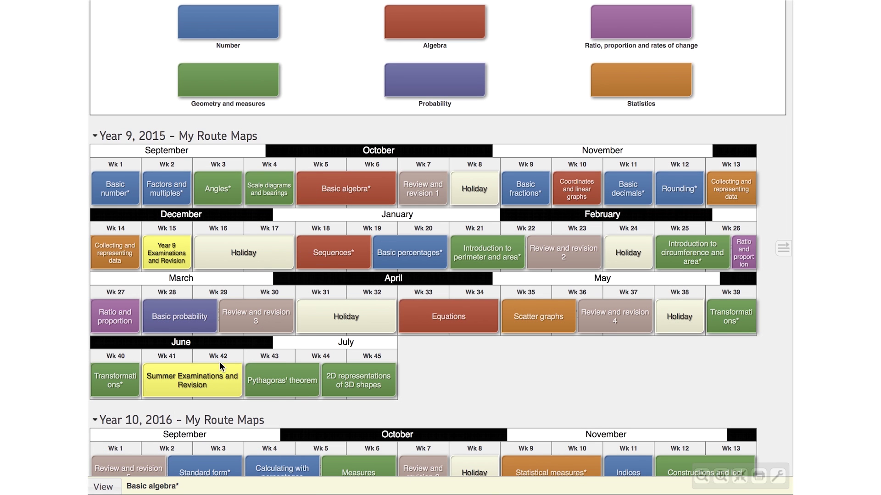
pyautogui.click(103, 487)
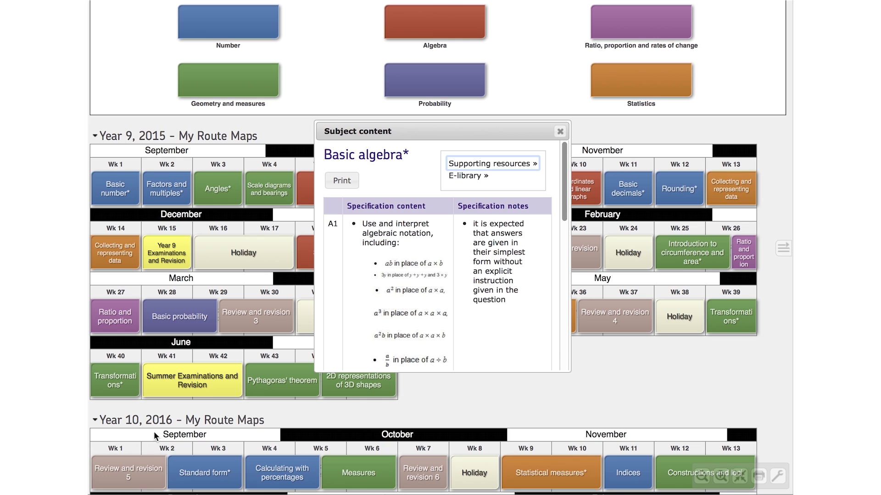
pyautogui.click(470, 180)
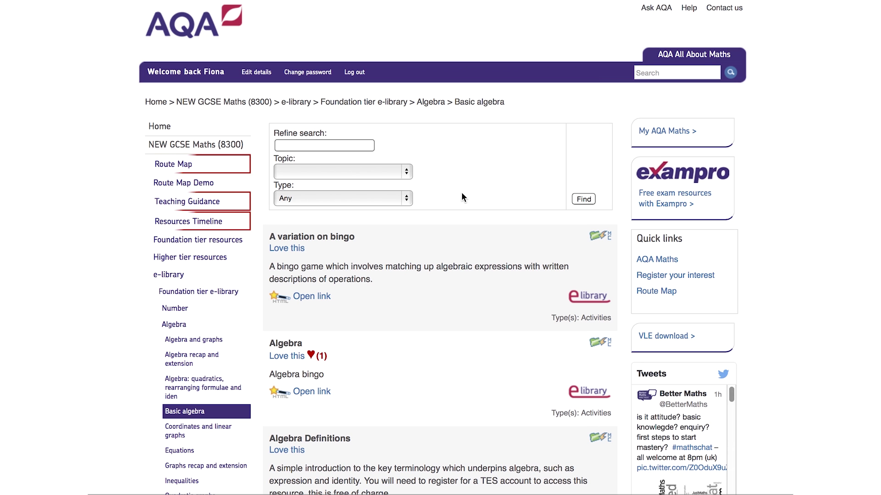
pyautogui.scroll(-4, 444, 247)
pyautogui.scroll(1, 445, 248)
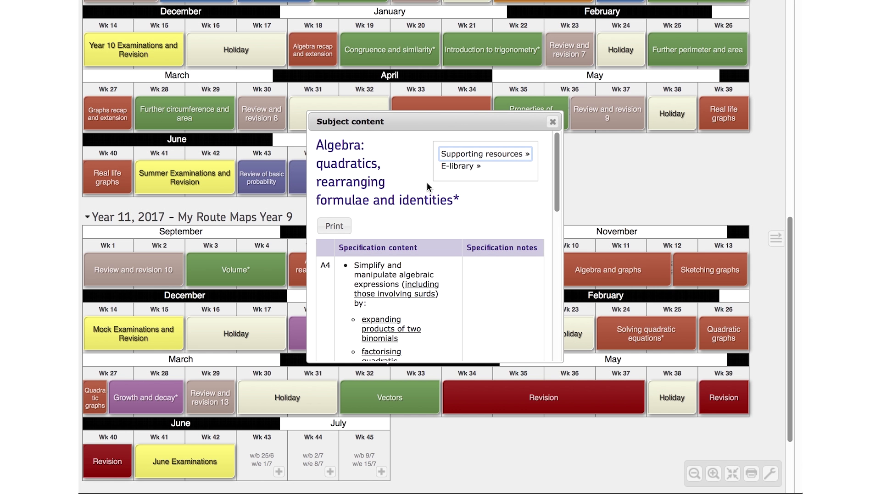
# Open the quadratics topic's supporting resources on the Assess tab and expand Topic Tests.
pyautogui.click(460, 156)
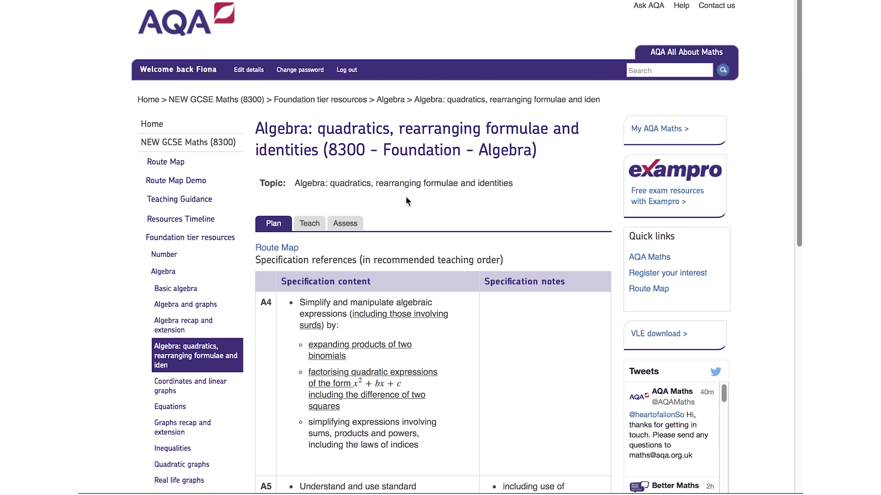
pyautogui.click(347, 226)
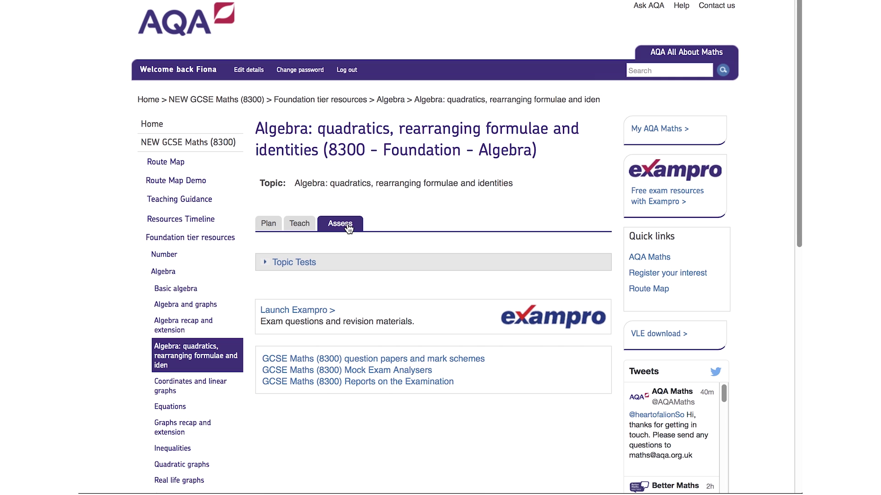
pyautogui.click(305, 266)
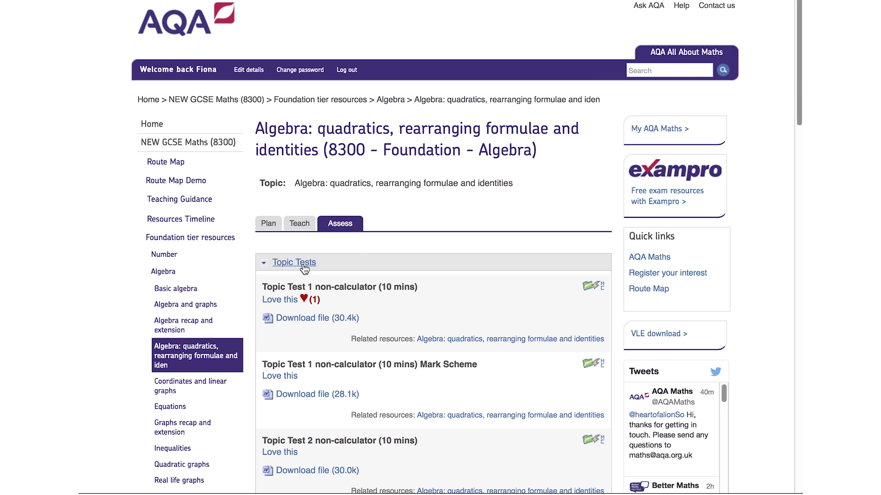
pyautogui.scroll(-5, 397, 282)
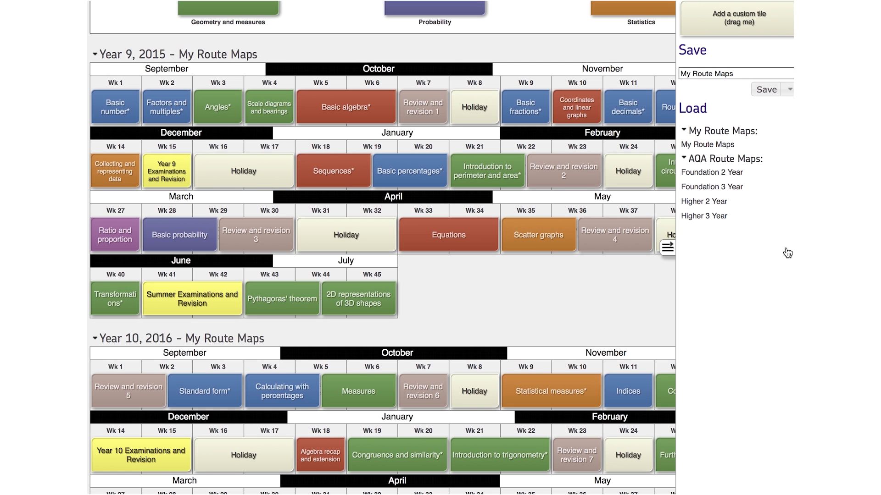
# Save the map as 'My Route Maps Year 9' and generate a share link for colleagues.
pyautogui.click(775, 73)
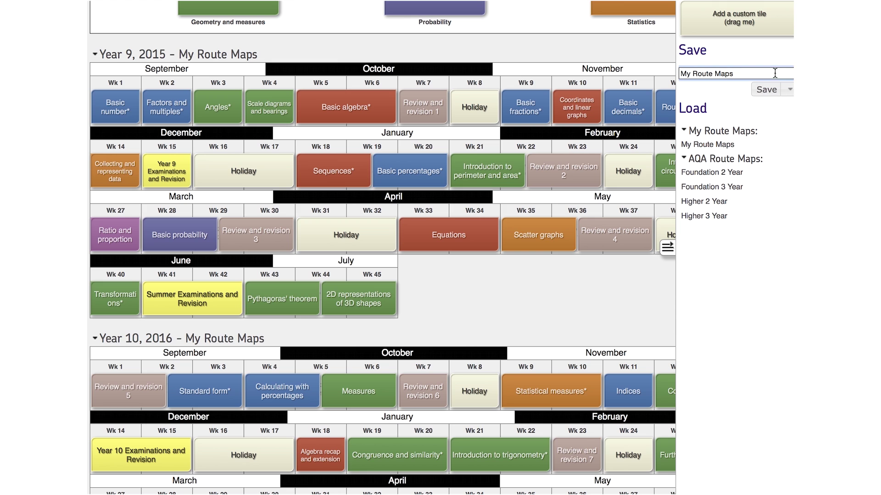
pyautogui.click(788, 90)
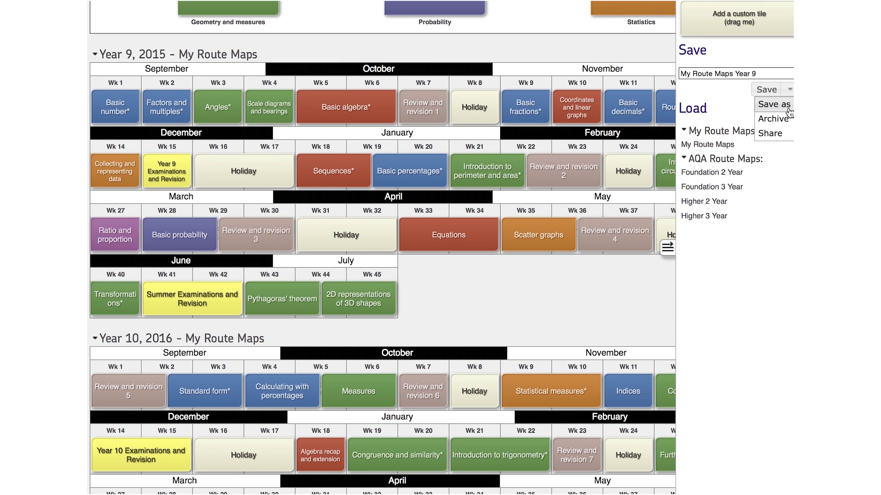
pyautogui.click(777, 104)
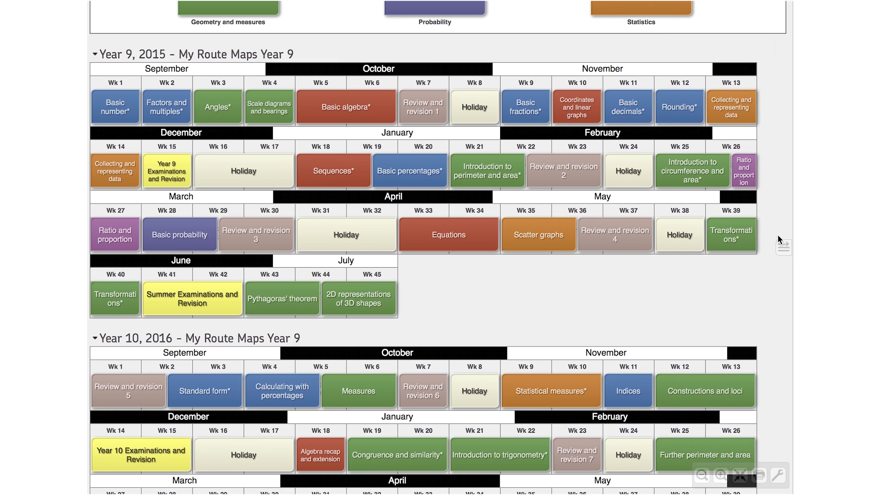
pyautogui.click(783, 249)
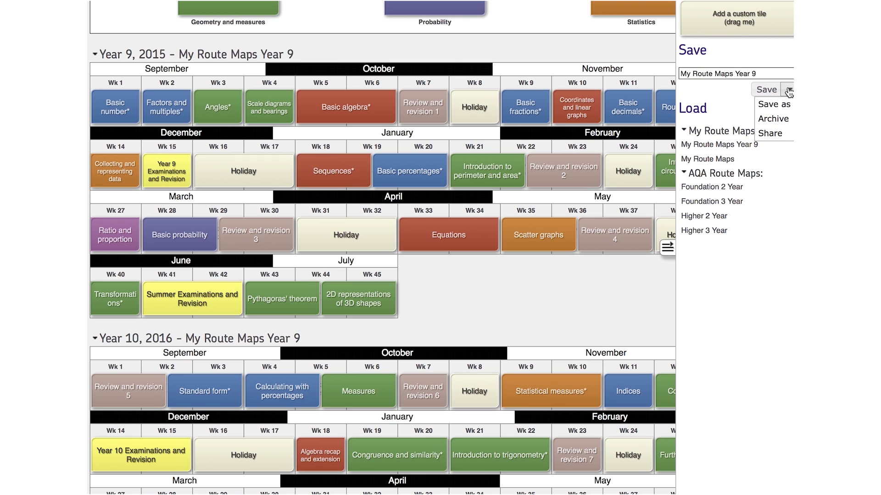
pyautogui.click(770, 133)
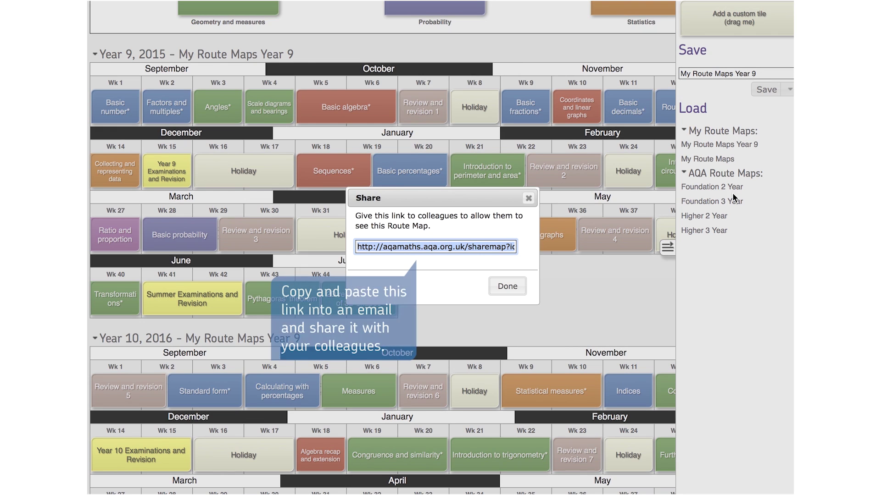